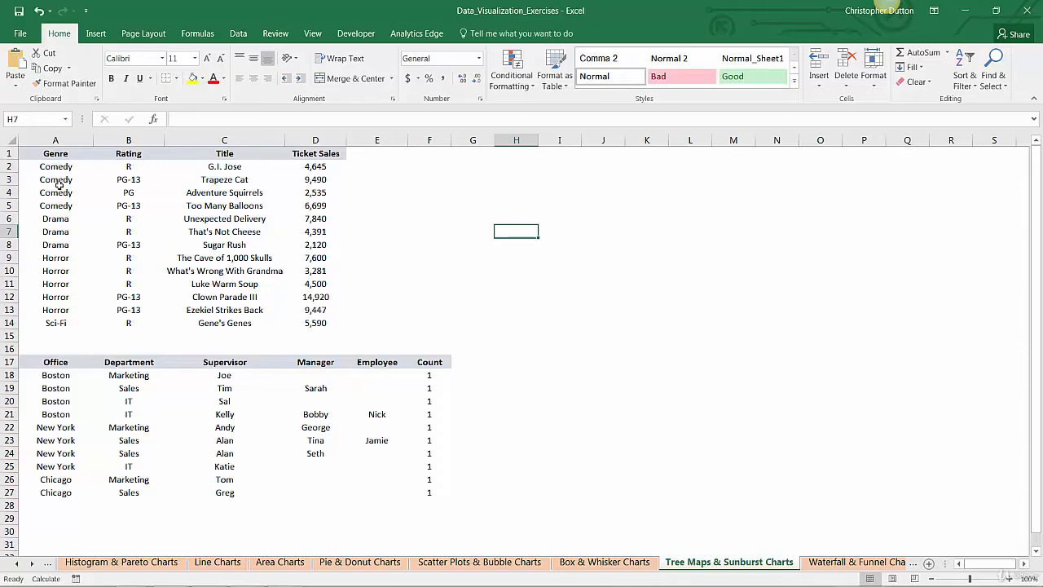
- Insert a treemap chart from the movie data in A1:D14, covering Genre, Rating, Title and Ticket Sales
drag(51, 155, 325, 323)
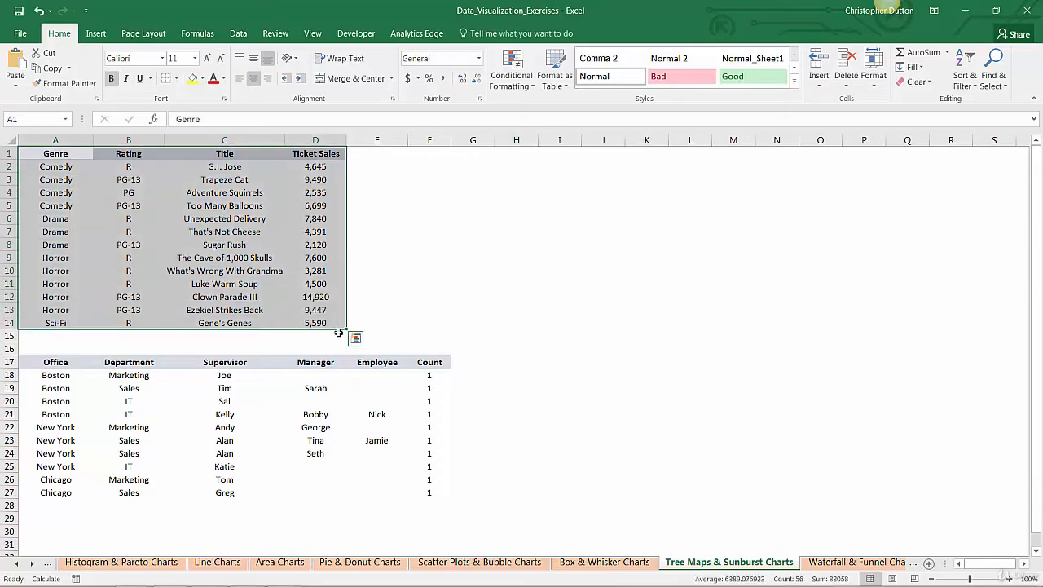
click(96, 37)
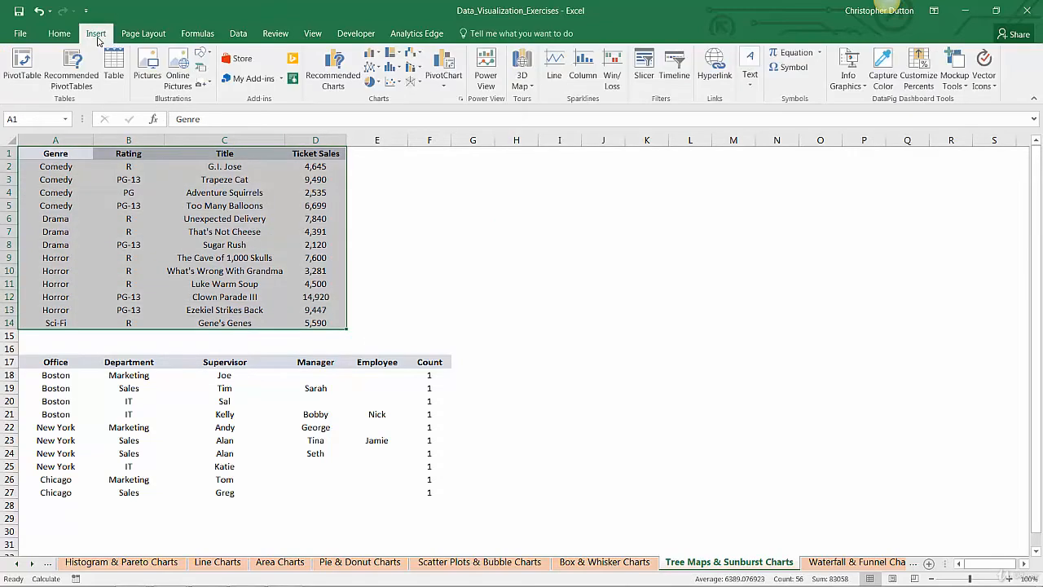
click(396, 55)
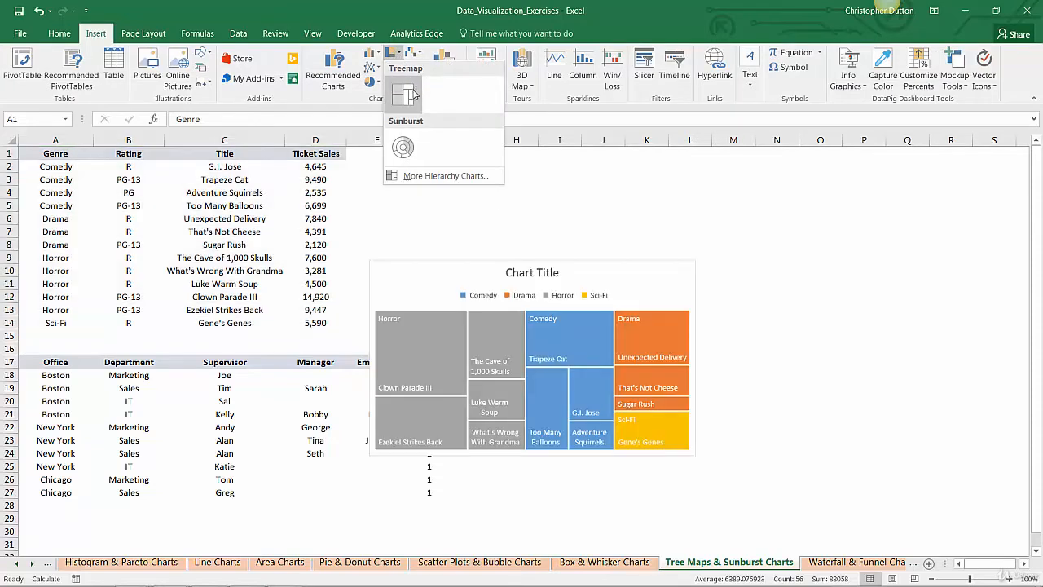
click(406, 93)
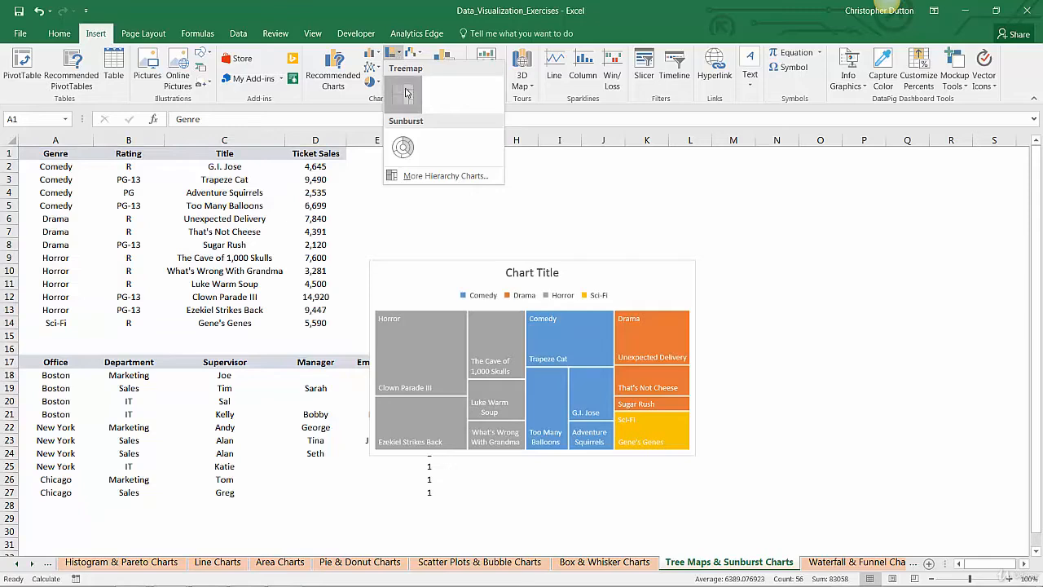
- Move the treemap up beside the movie table and delete its chart title
drag(445, 263, 434, 150)
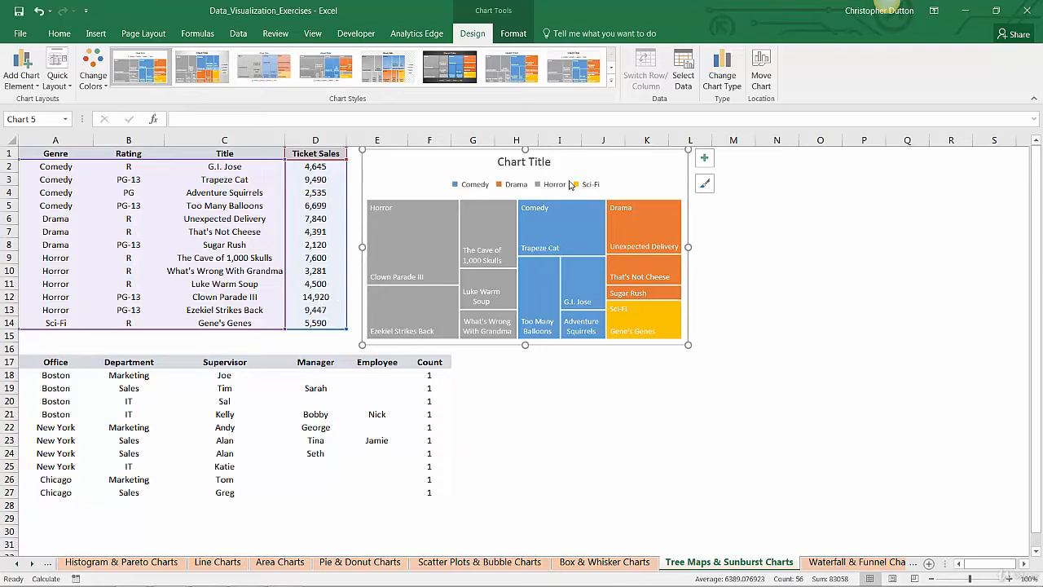
click(533, 161)
key(Delete)
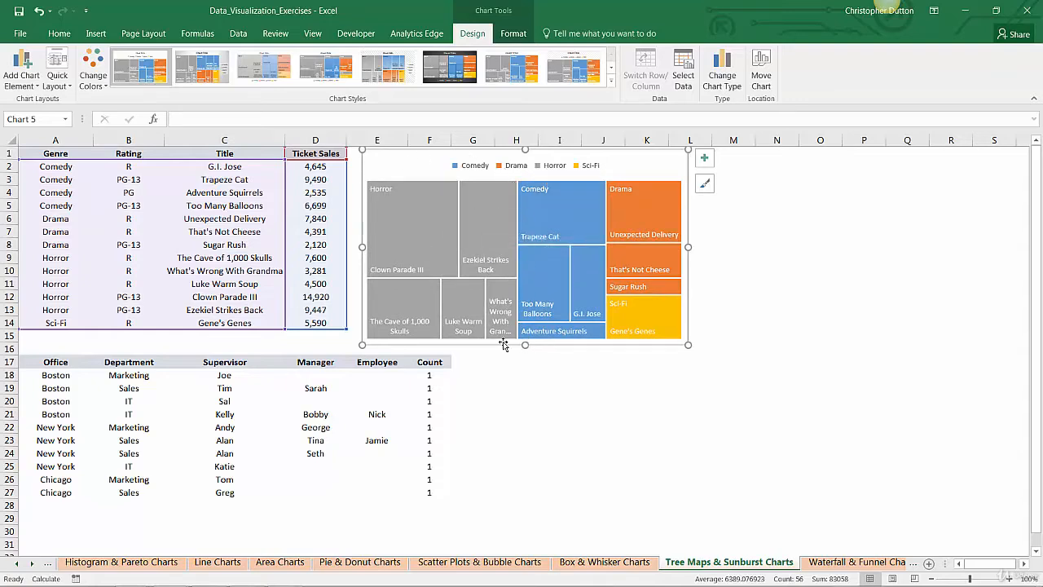
- Examine the treemap's Horror, Comedy, Drama and Sci-Fi blocks by highlighting each genre group in turn
mouse_move(519, 189)
mouse_move(418, 324)
click(418, 214)
click(418, 214)
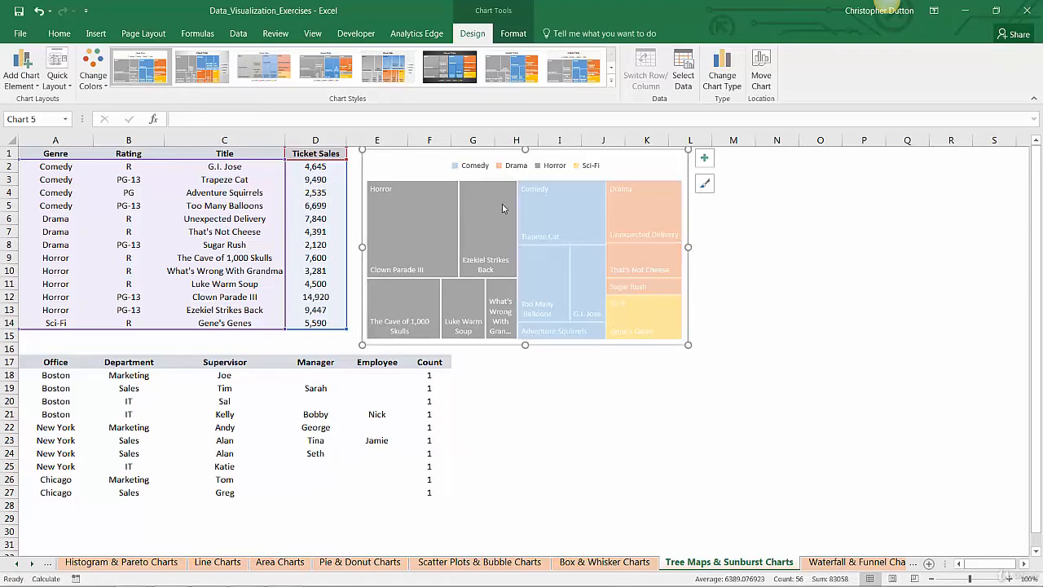
click(569, 208)
click(646, 203)
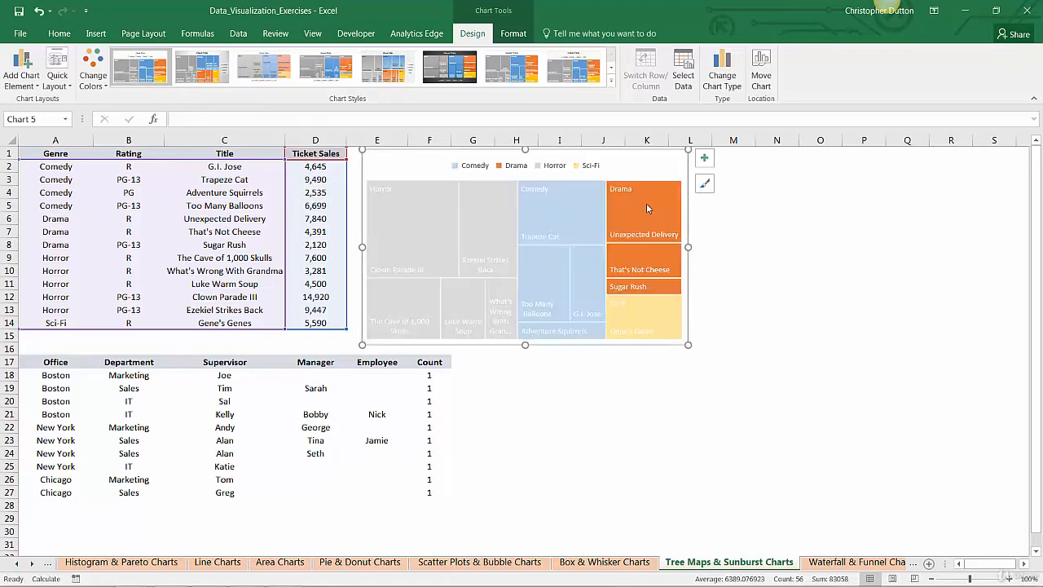
click(640, 312)
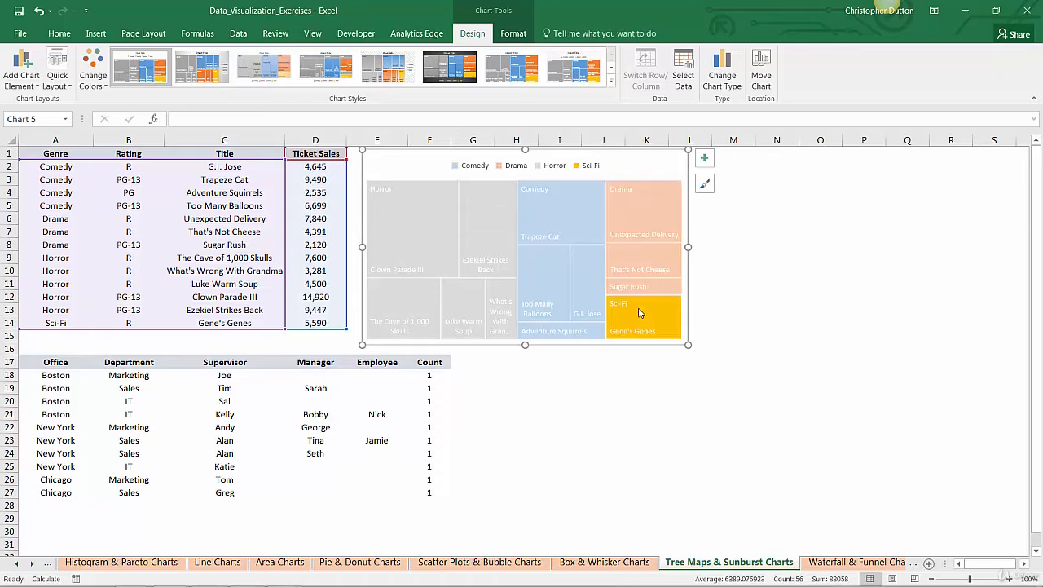
click(628, 216)
click(586, 215)
click(492, 211)
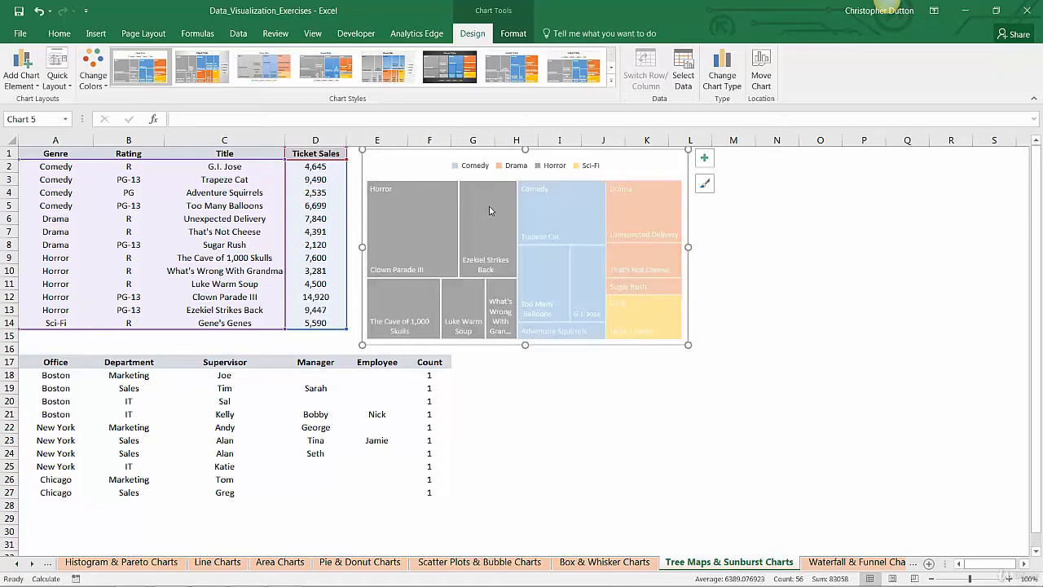
click(578, 206)
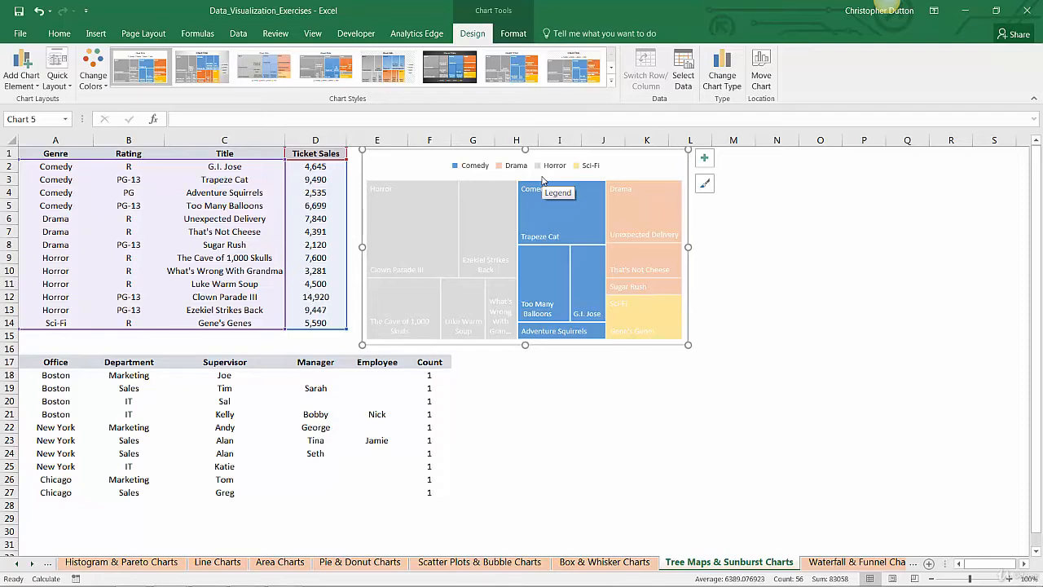
- Examine individual movie rectangles inside the Comedy and Horror groups, comparing their sizes, and deselect the chart
click(573, 211)
mouse_move(567, 211)
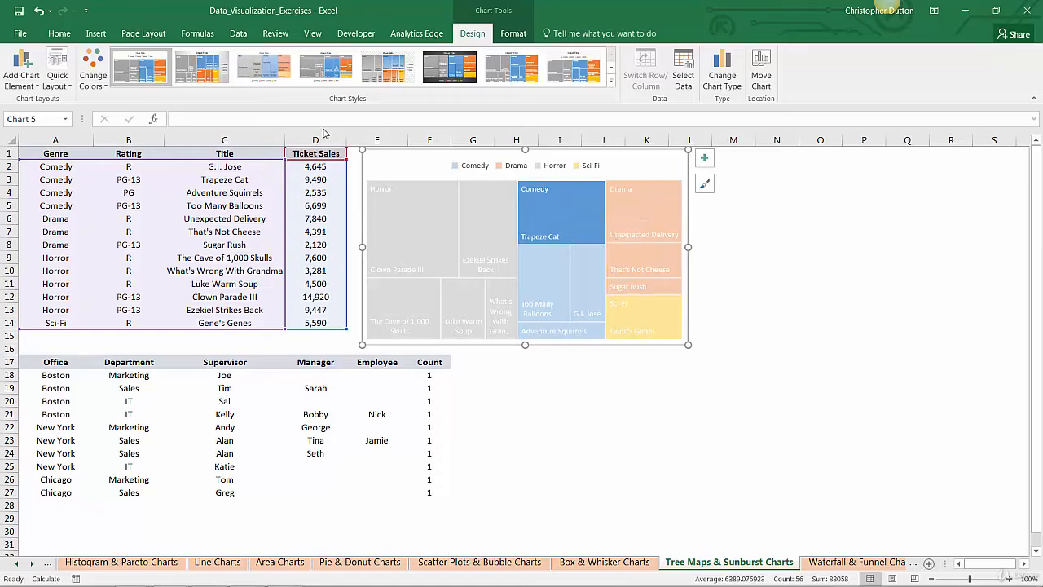
click(547, 261)
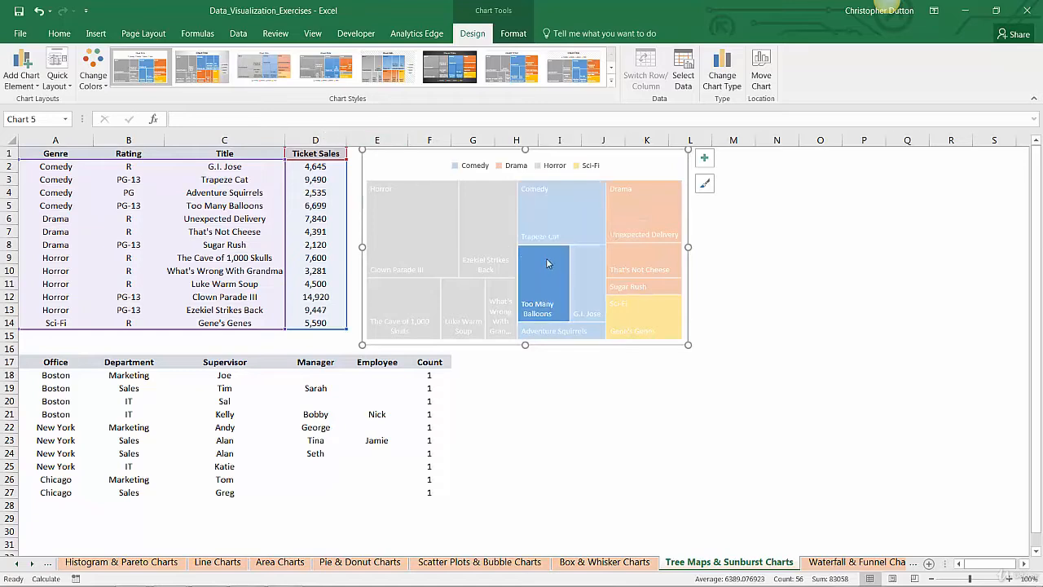
mouse_move(547, 262)
click(583, 281)
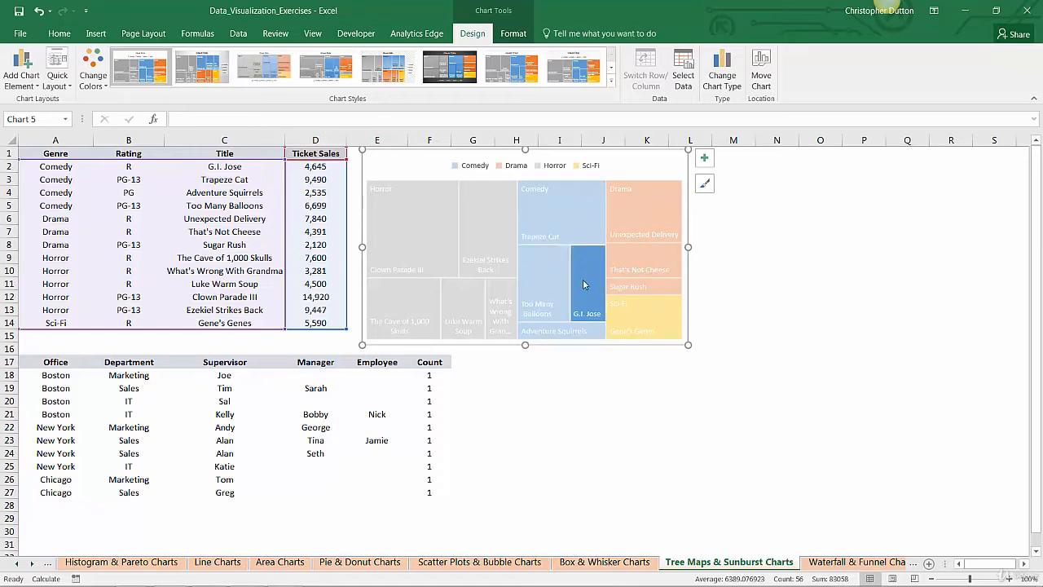
click(576, 330)
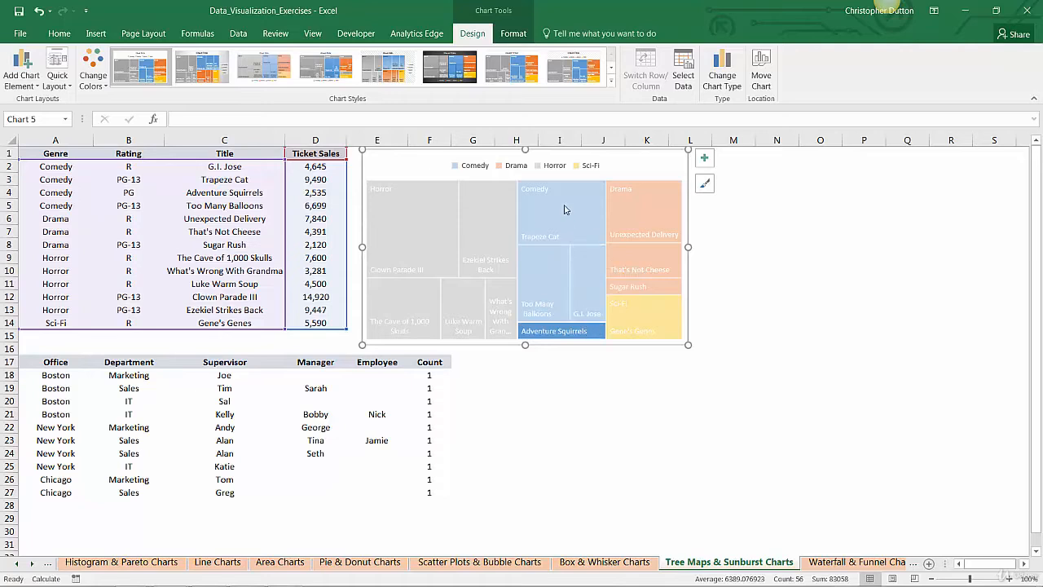
click(480, 222)
click(416, 236)
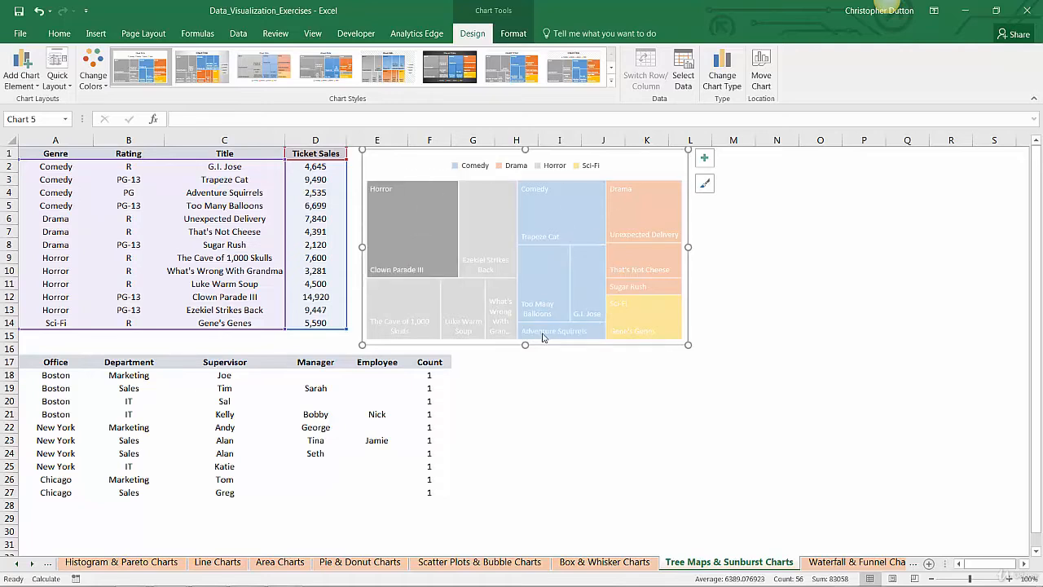
click(765, 215)
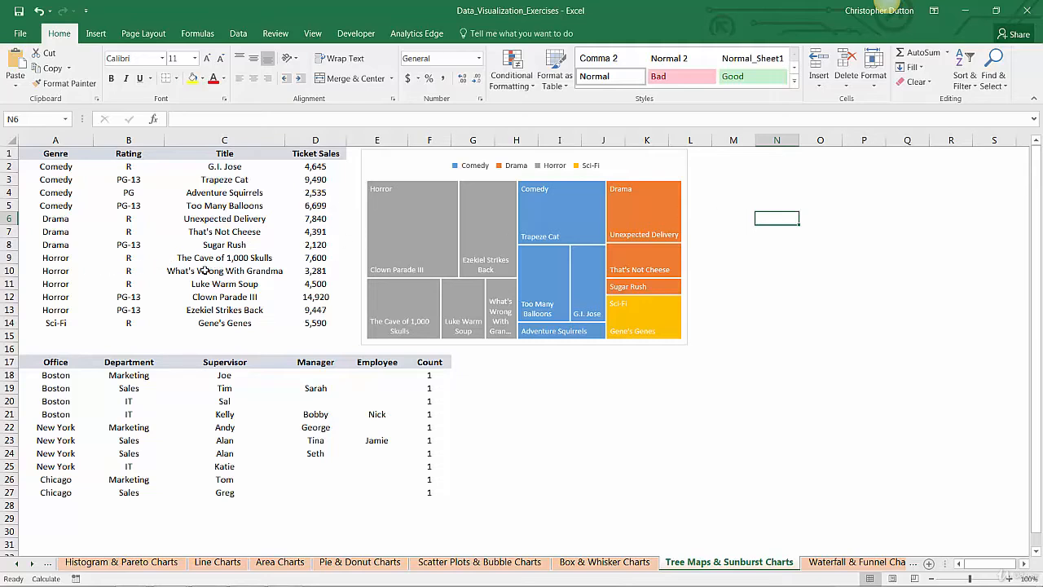
- Try changing the genre of What's Wrong With Grandma in A10 to Comedy, and undo the change
click(77, 270)
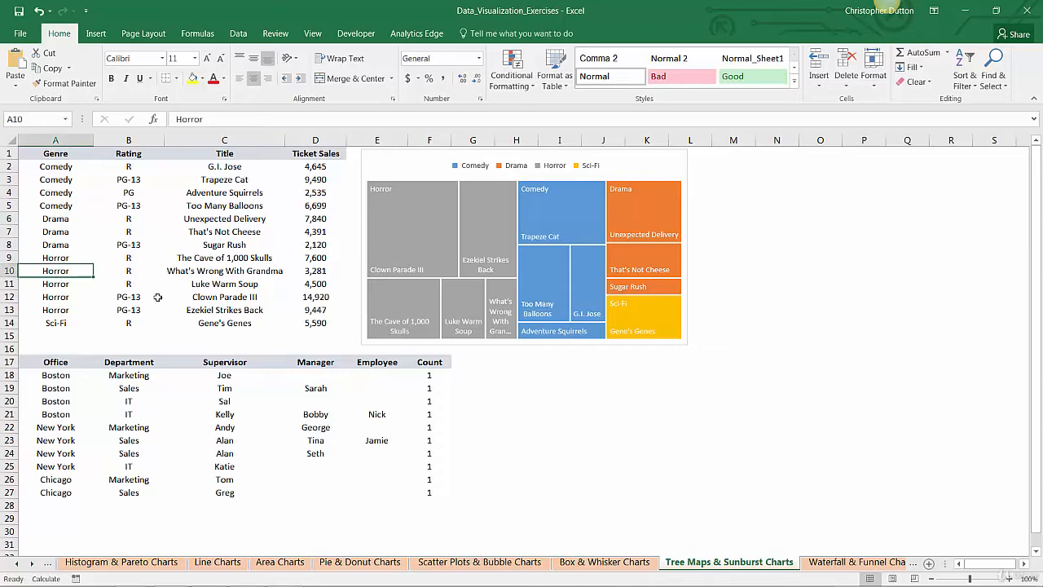
text(Comedy)
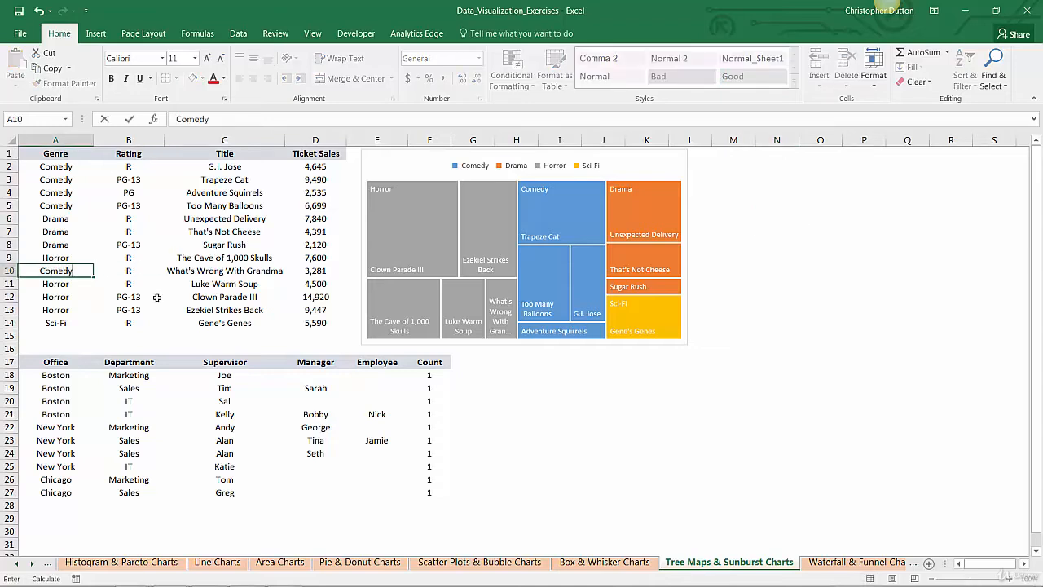
key(Return)
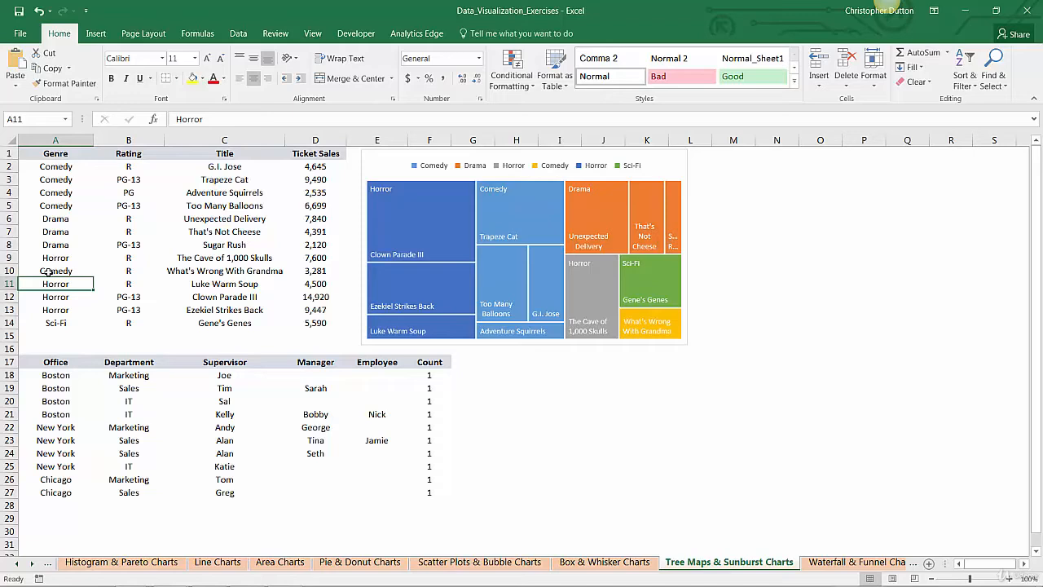
click(49, 272)
key(ctrl+d)
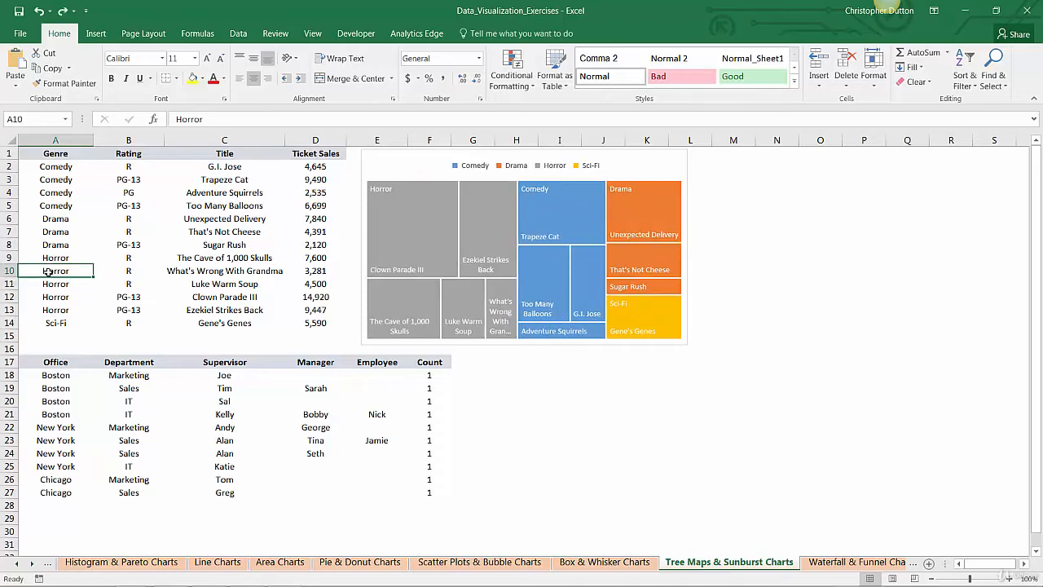
- Try a second treemap built only from Rating, Title and Ticket Sales in B1:D14, and delete that chart
click(120, 153)
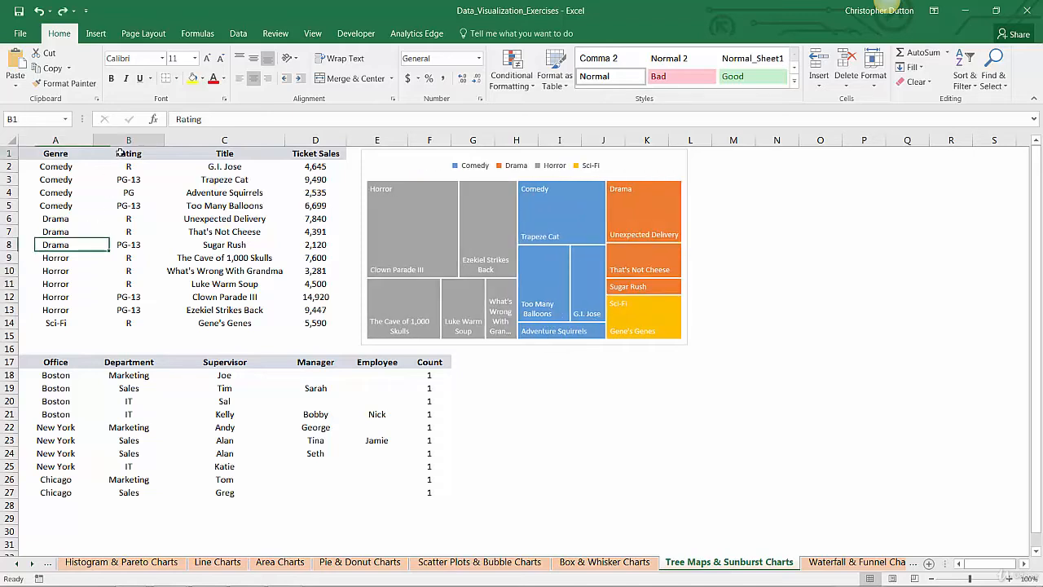
drag(119, 154, 321, 324)
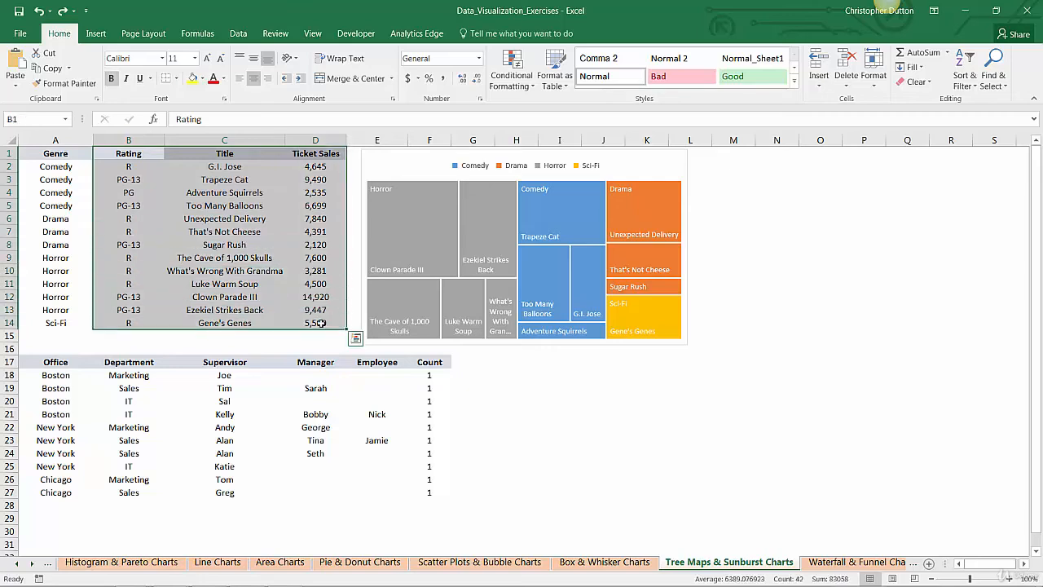
click(96, 33)
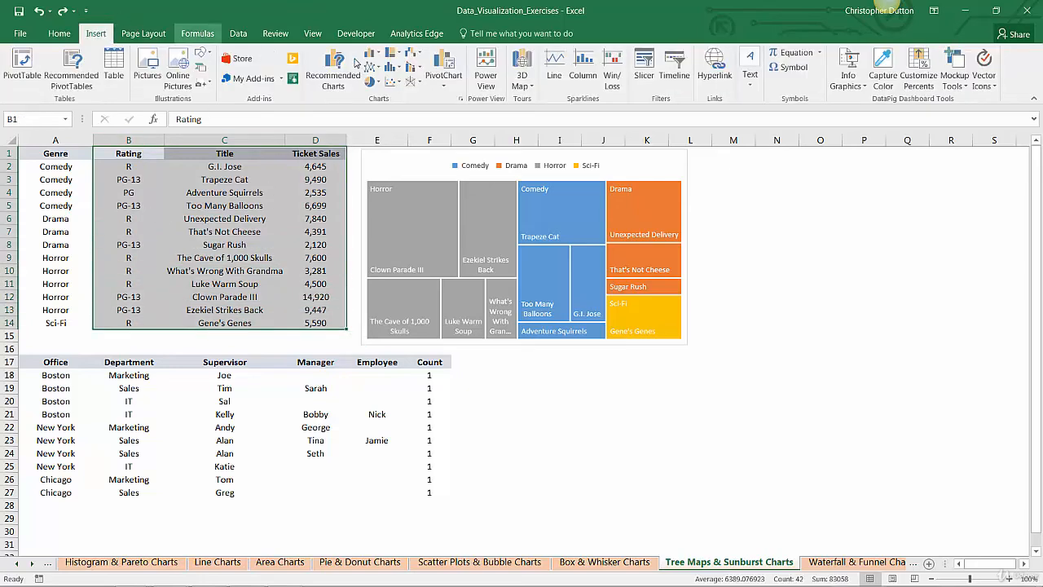
click(373, 52)
click(393, 52)
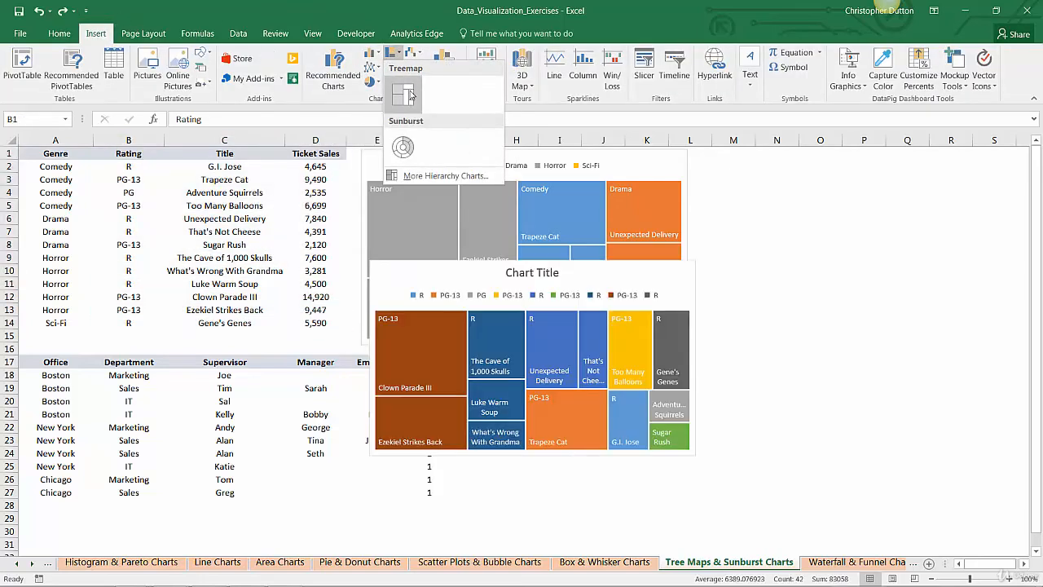
click(404, 95)
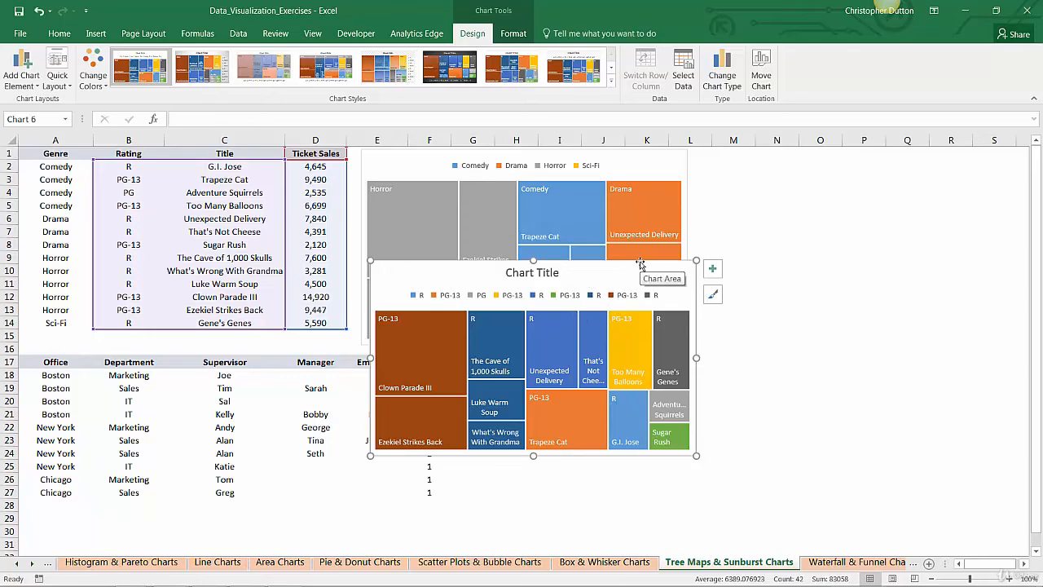
drag(630, 274, 767, 211)
key(Delete)
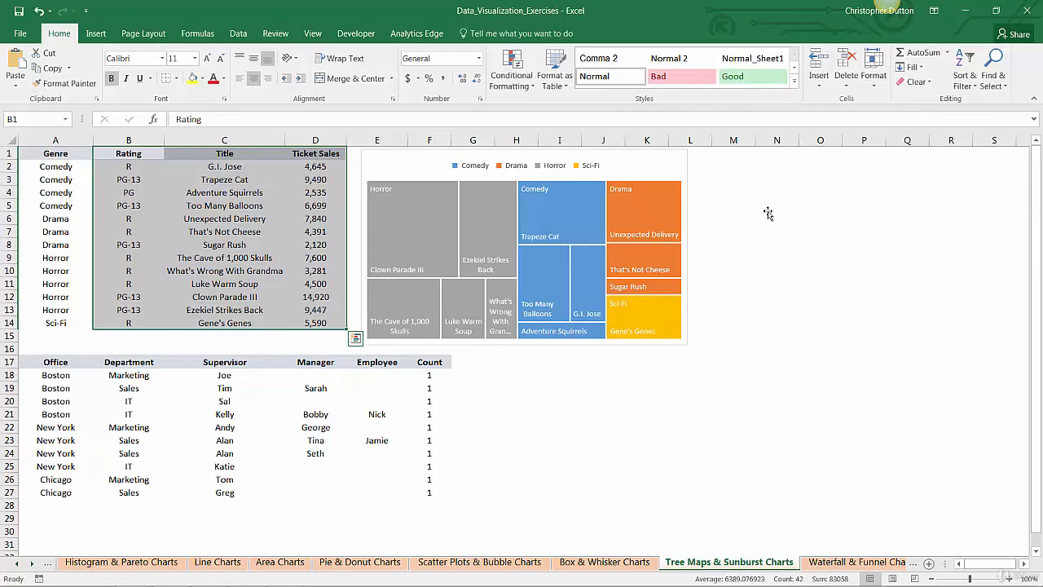
- Insert a sunburst chart from the office hierarchy data in A17:F27, from Office through Count
click(559, 414)
scroll(452, 377, down, 1)
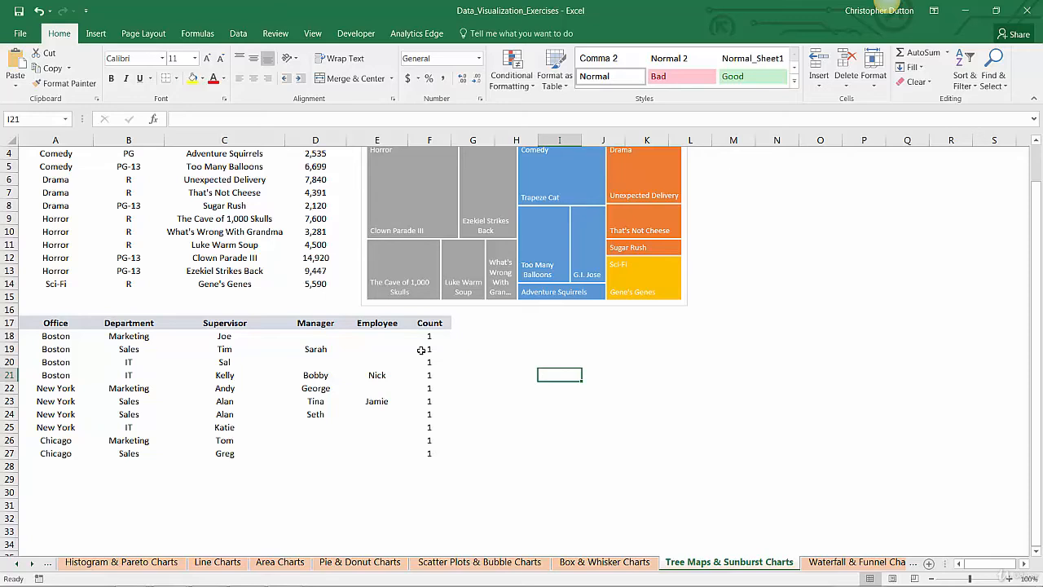
drag(55, 323, 426, 456)
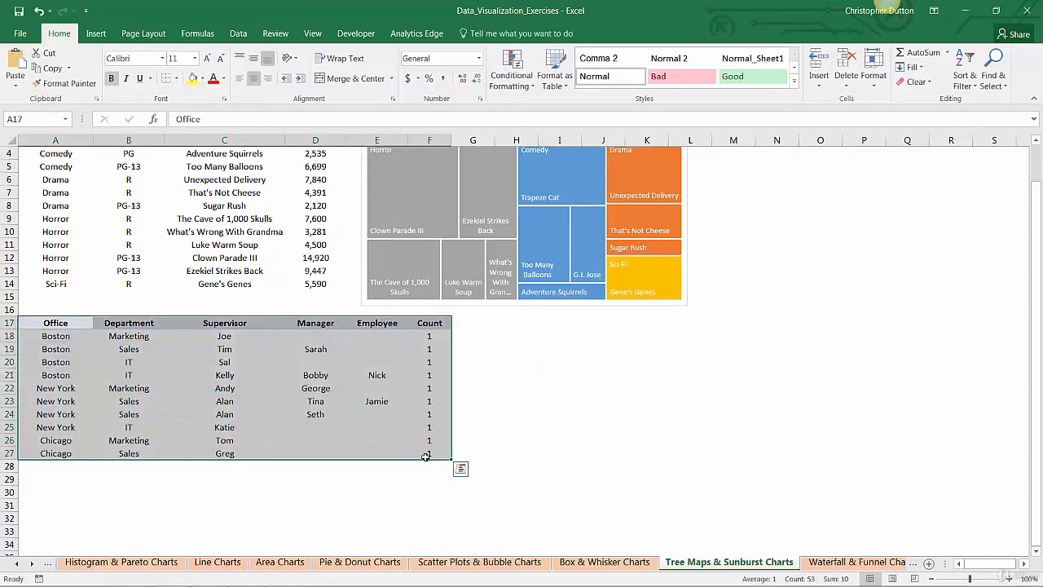
click(95, 34)
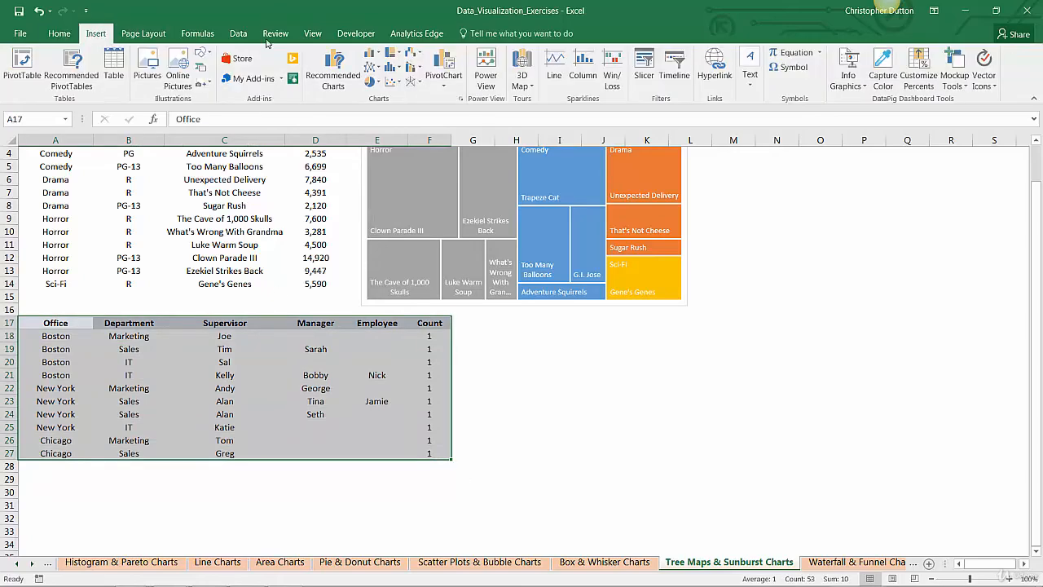
click(397, 54)
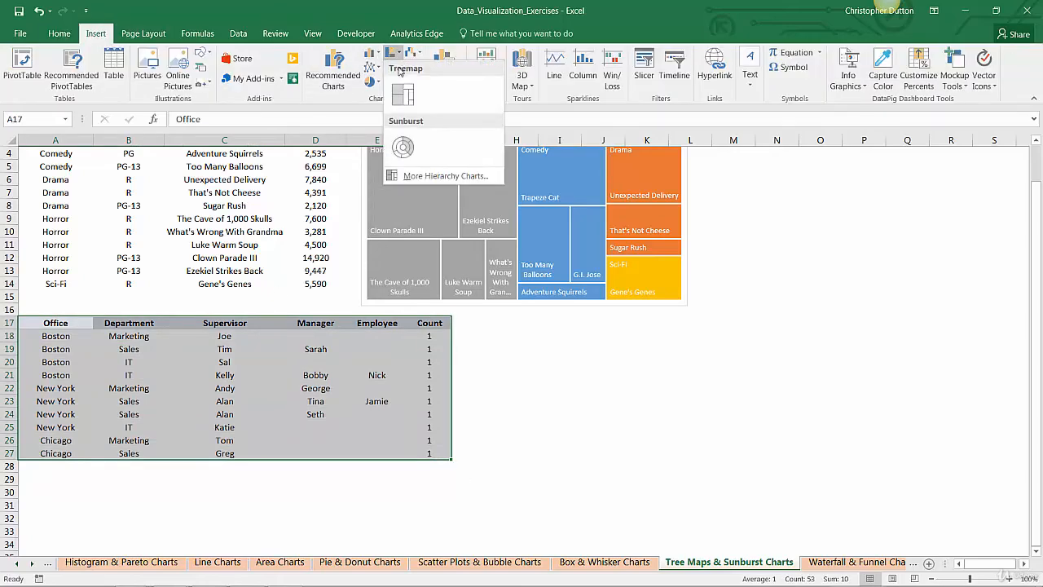
click(403, 152)
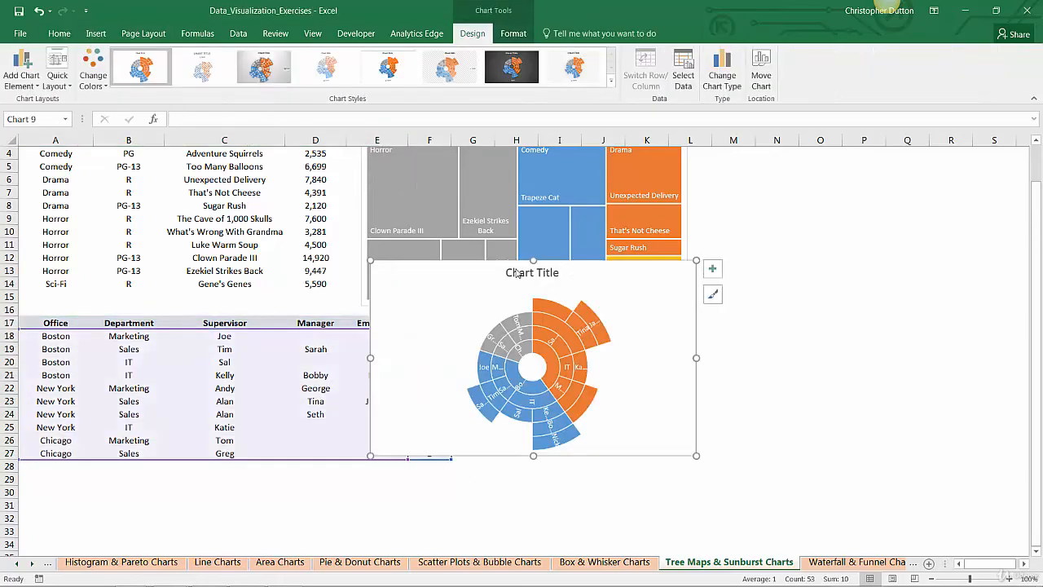
- Remove the title from the new sunburst chart
click(514, 280)
key(Delete)
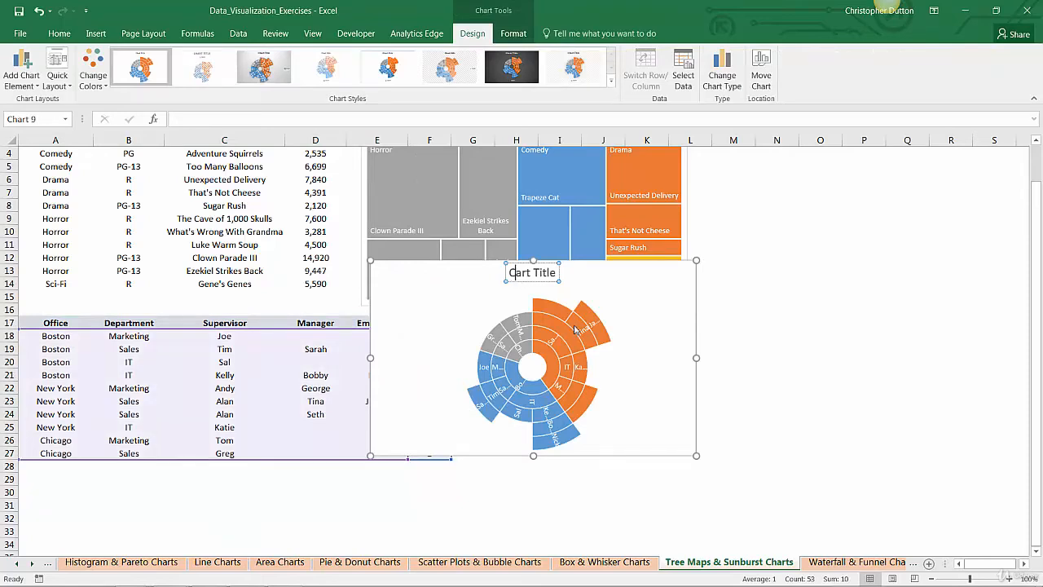
click(526, 279)
key(Delete)
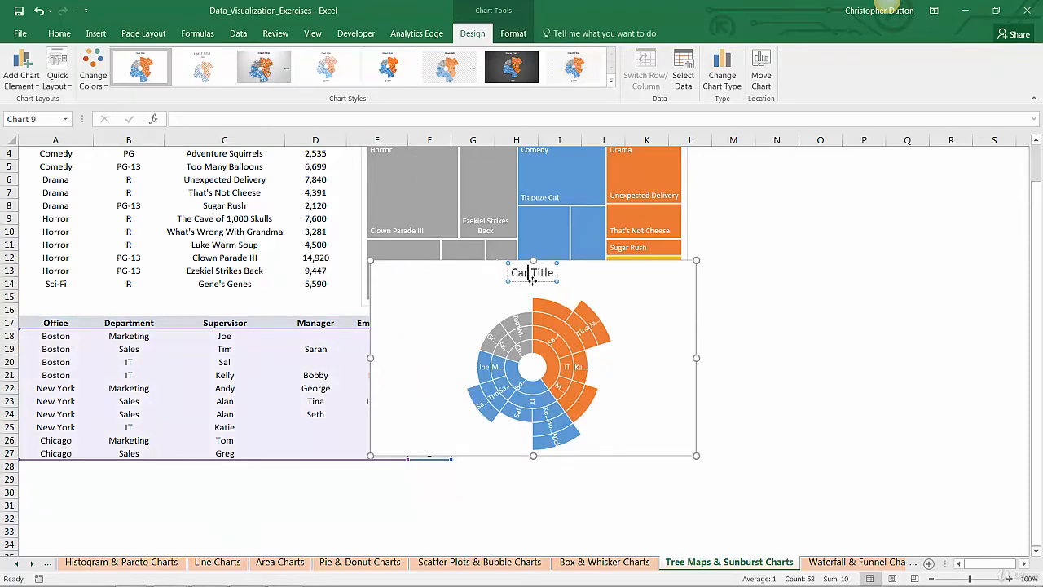
click(559, 274)
click(559, 275)
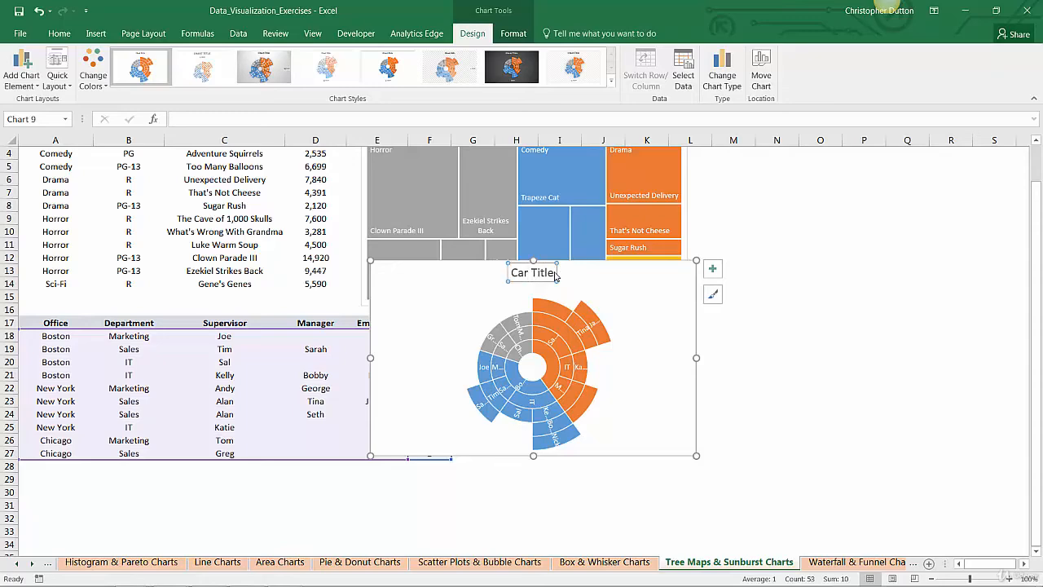
key(Delete)
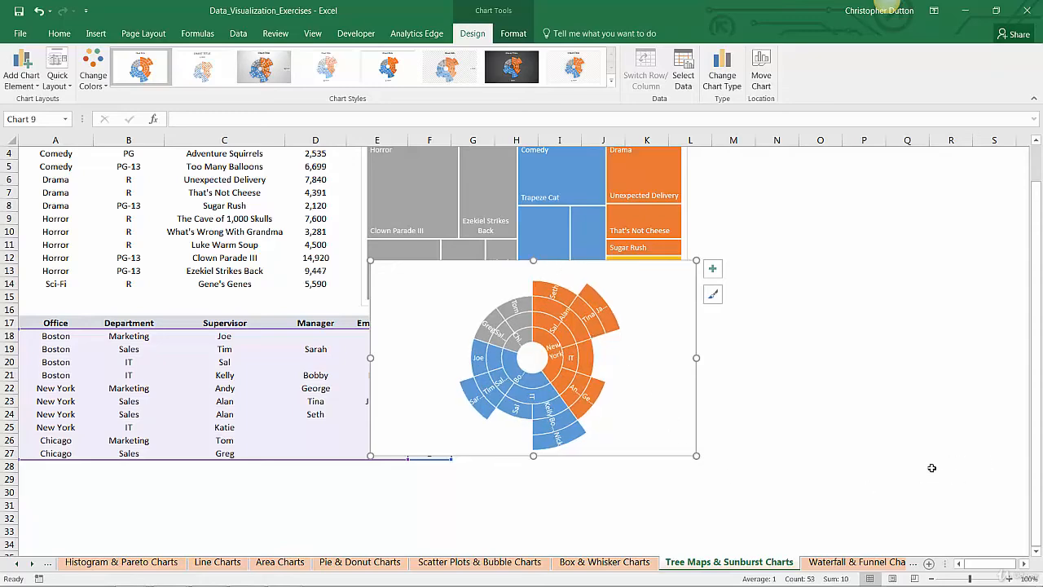
- Enlarge the sunburst chart substantially and move it beside the office hierarchy table so the Employee and Count columns are uncovered
scroll(932, 466, down, 4)
drag(694, 299, 950, 482)
scroll(855, 463, up, 3)
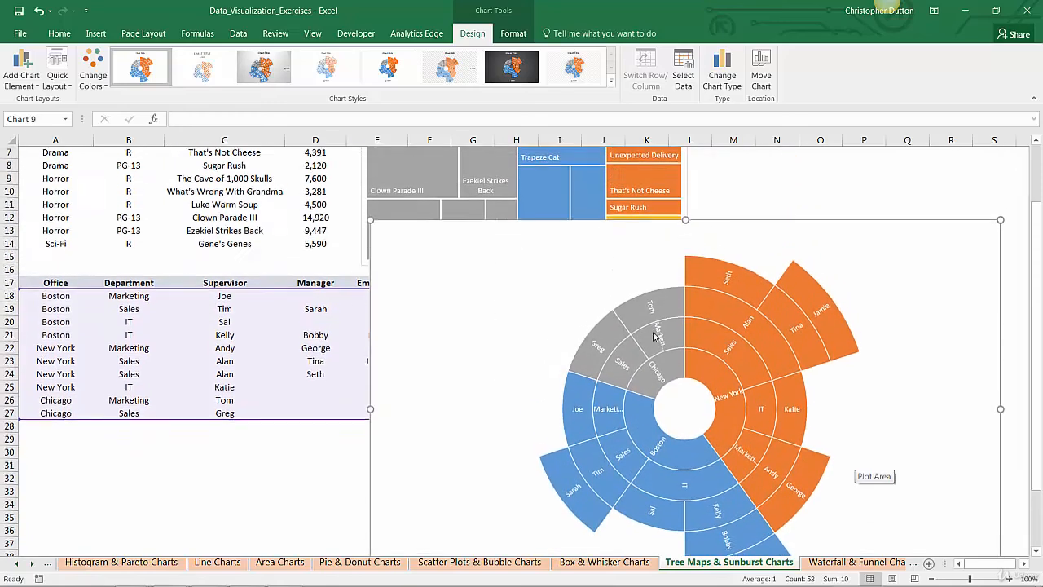
drag(403, 228, 469, 251)
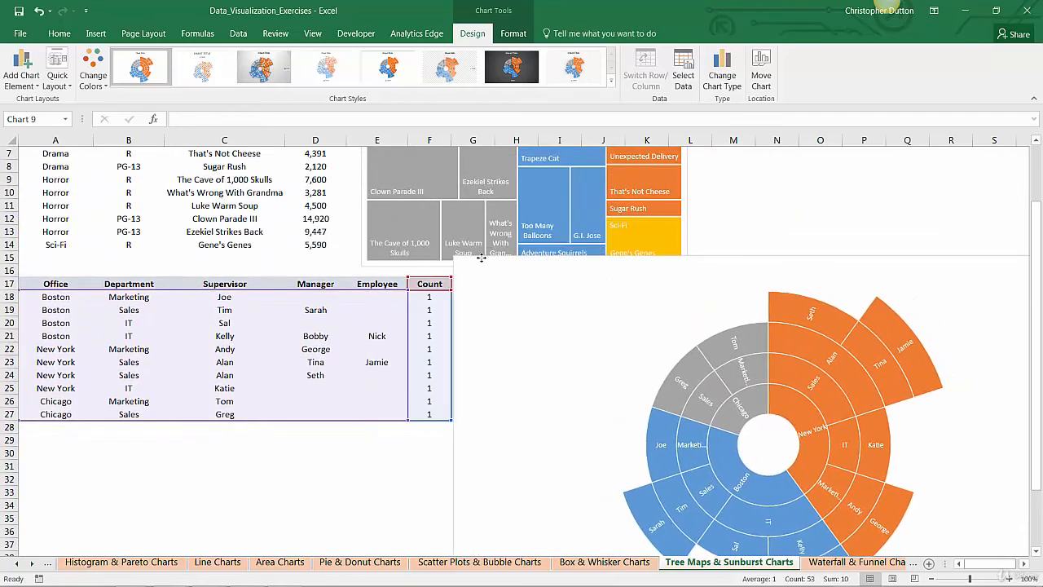
- Examine the Boston, Chicago and New York branches of the sunburst chart by highlighting each office in turn
scroll(575, 296, down, 2)
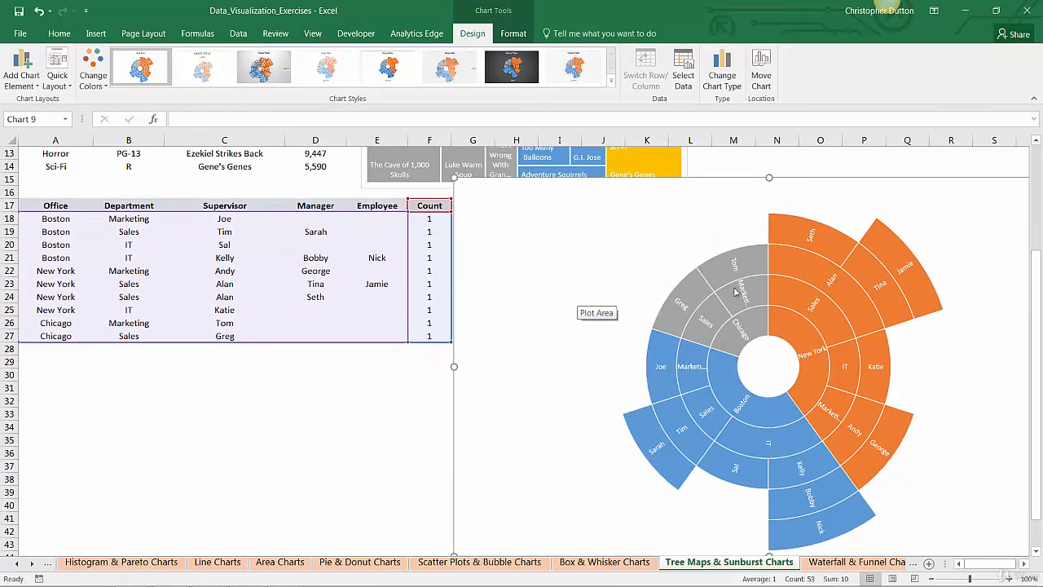
click(788, 334)
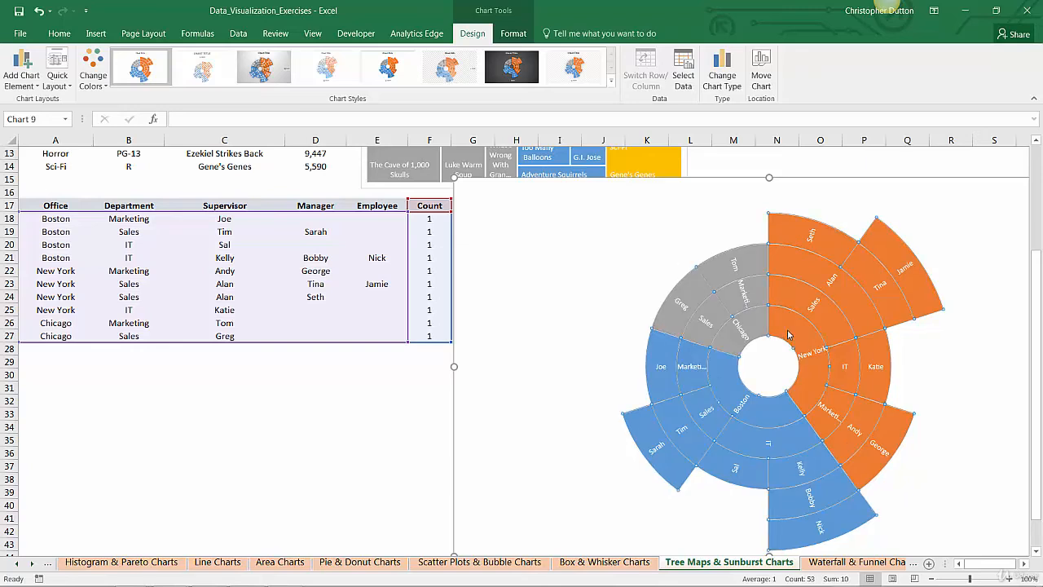
click(789, 335)
click(772, 416)
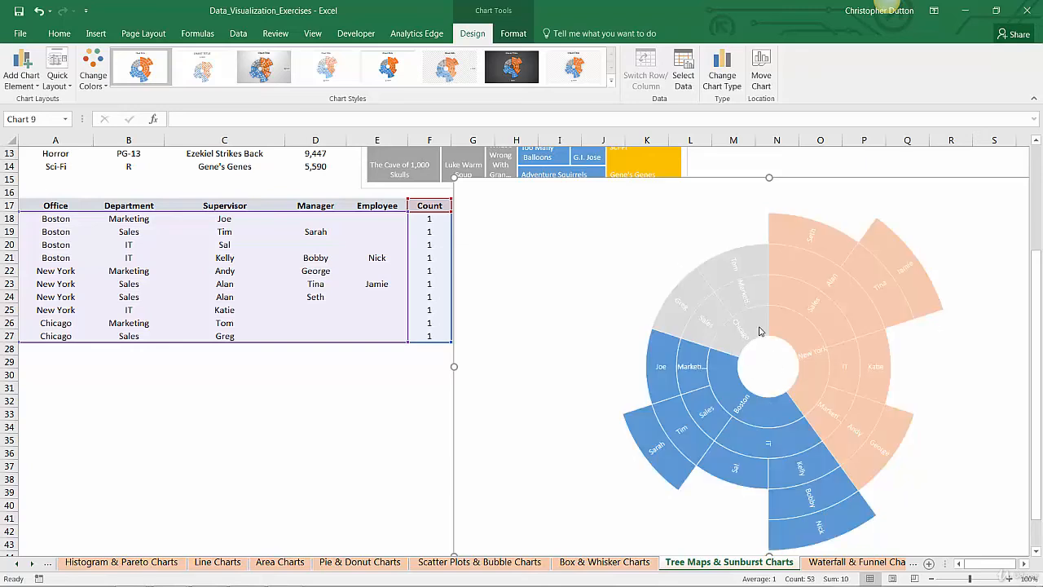
click(763, 330)
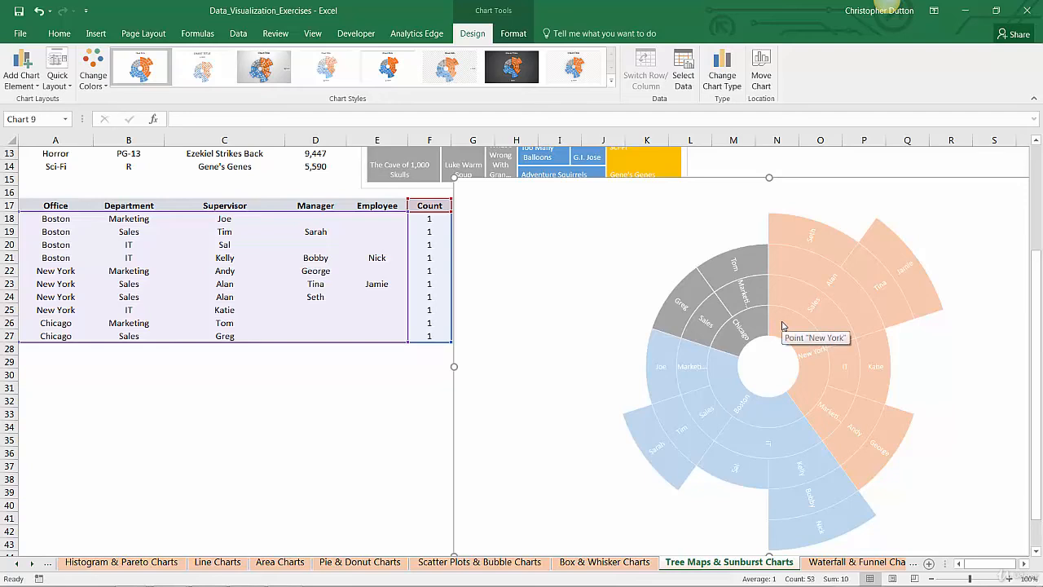
click(782, 324)
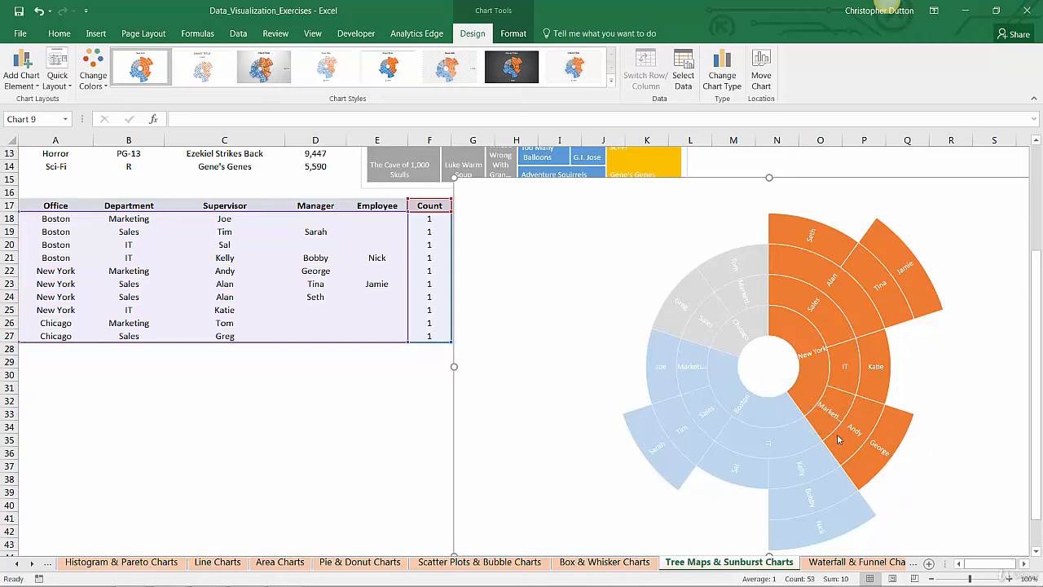
click(754, 323)
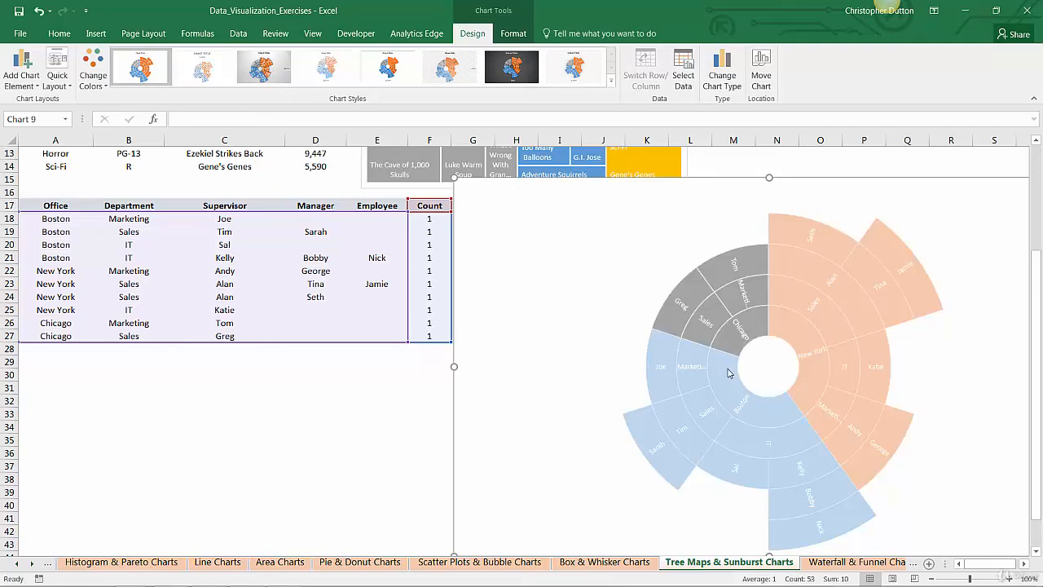
click(730, 372)
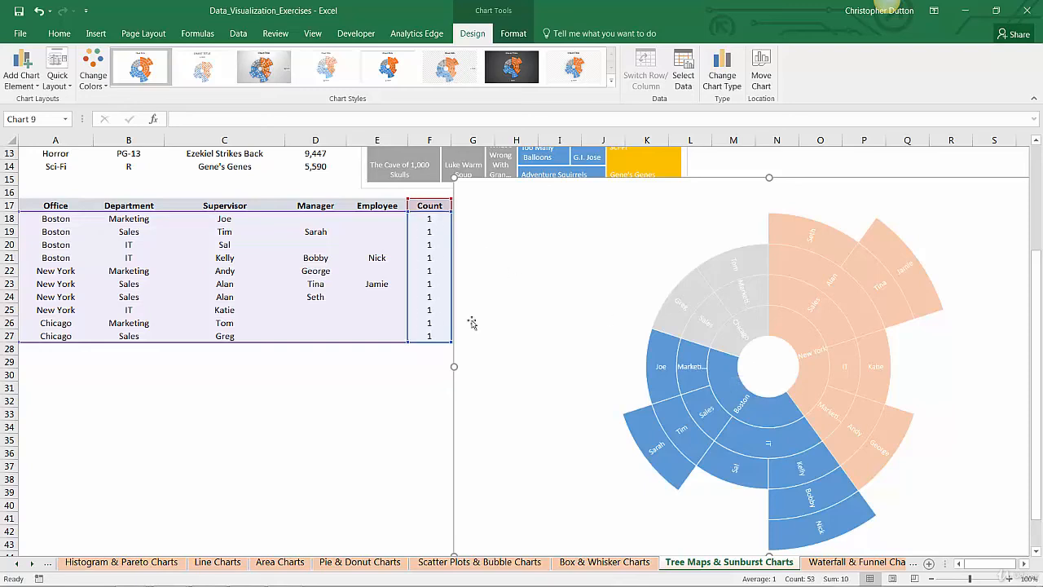
mouse_move(655, 352)
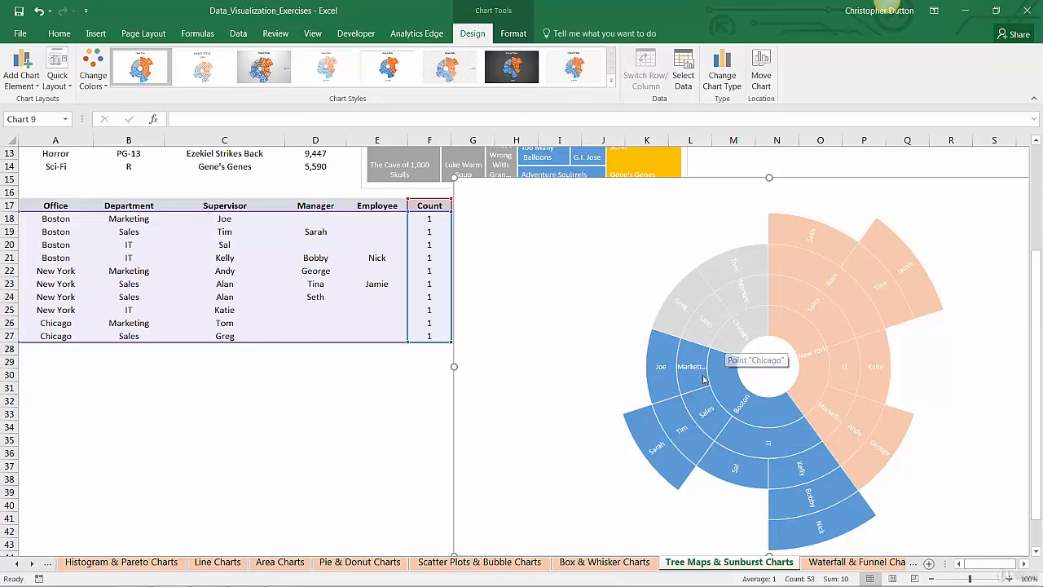
- Examine the New York branch level by level through Sales, its supervisor and a manager, and highlight the Boston branch again
click(797, 337)
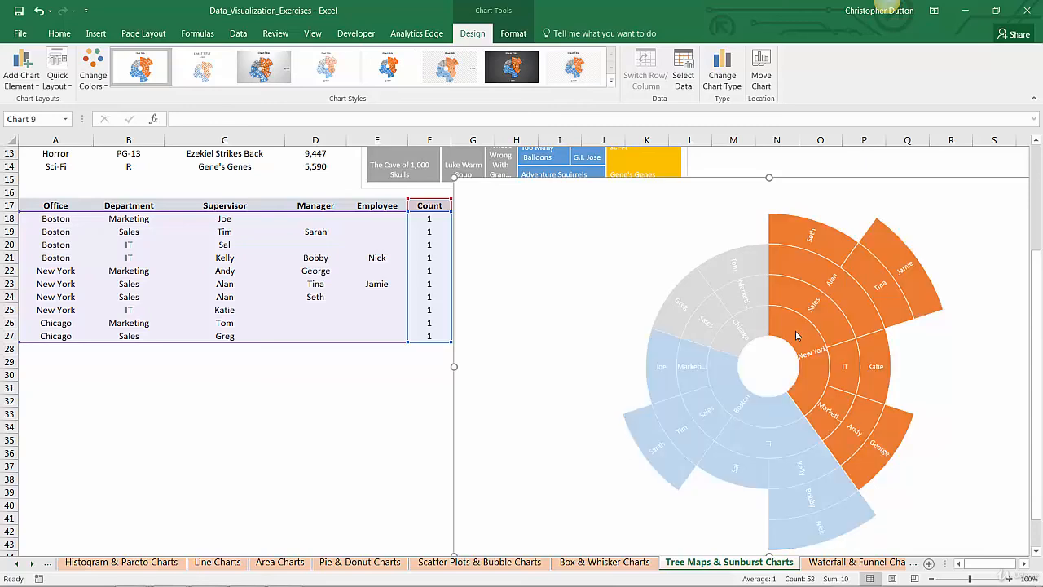
click(827, 326)
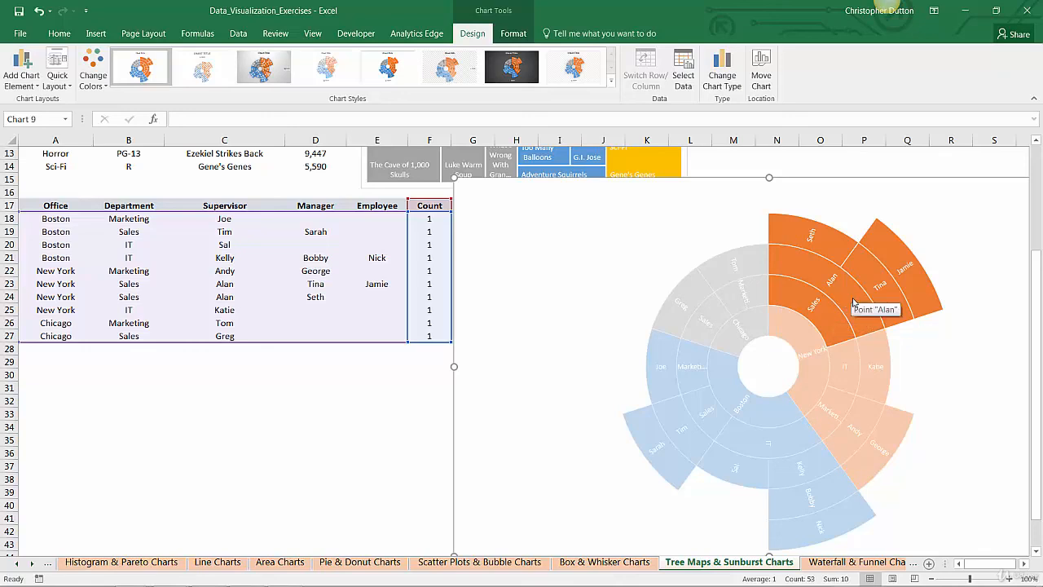
click(852, 301)
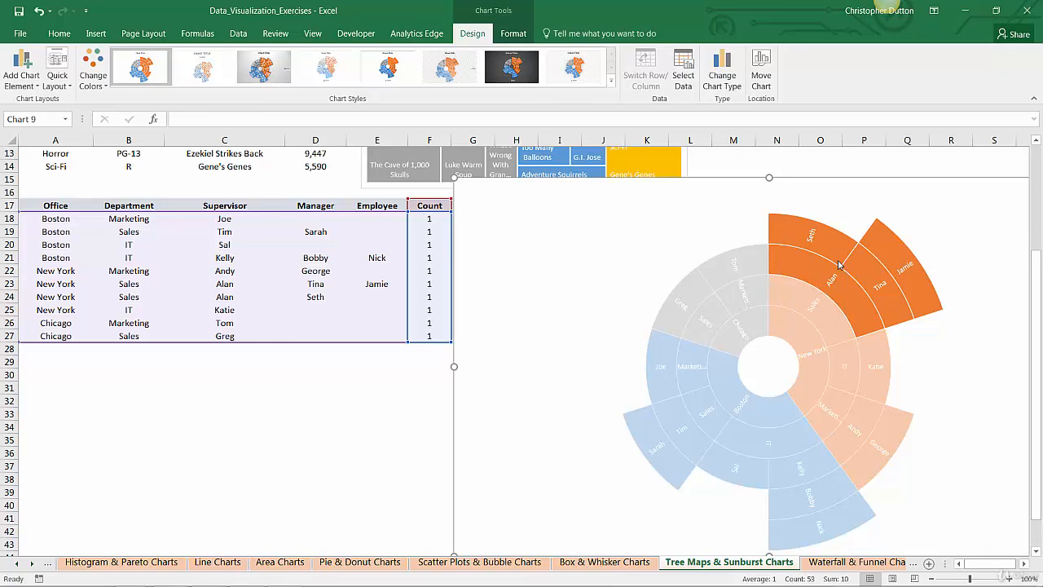
click(878, 286)
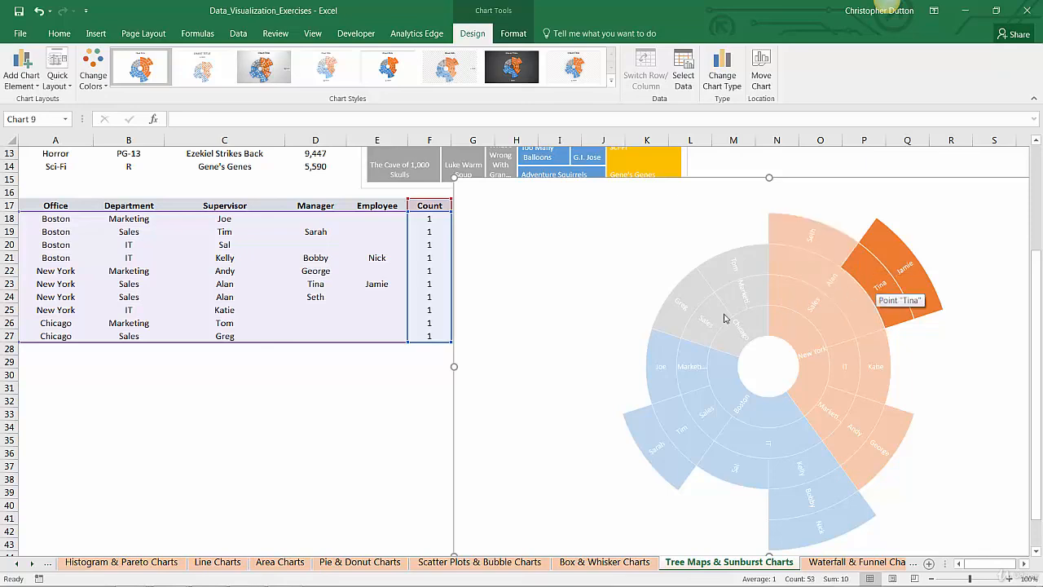
click(774, 417)
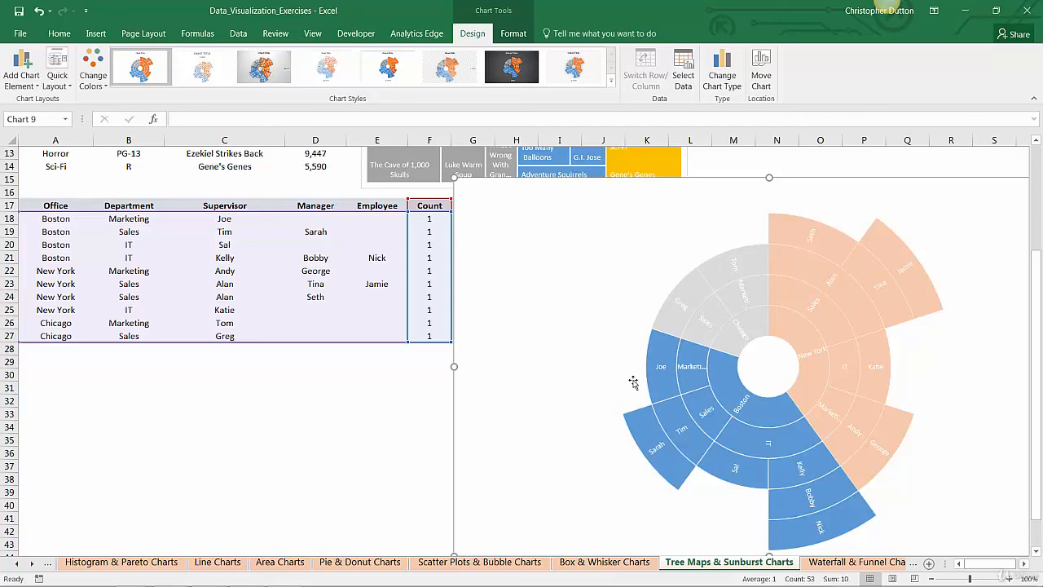
- Shift the sunburst chart slightly so it sits just below the treemap and clear of the Count column, and deselect it
click(430, 440)
click(708, 214)
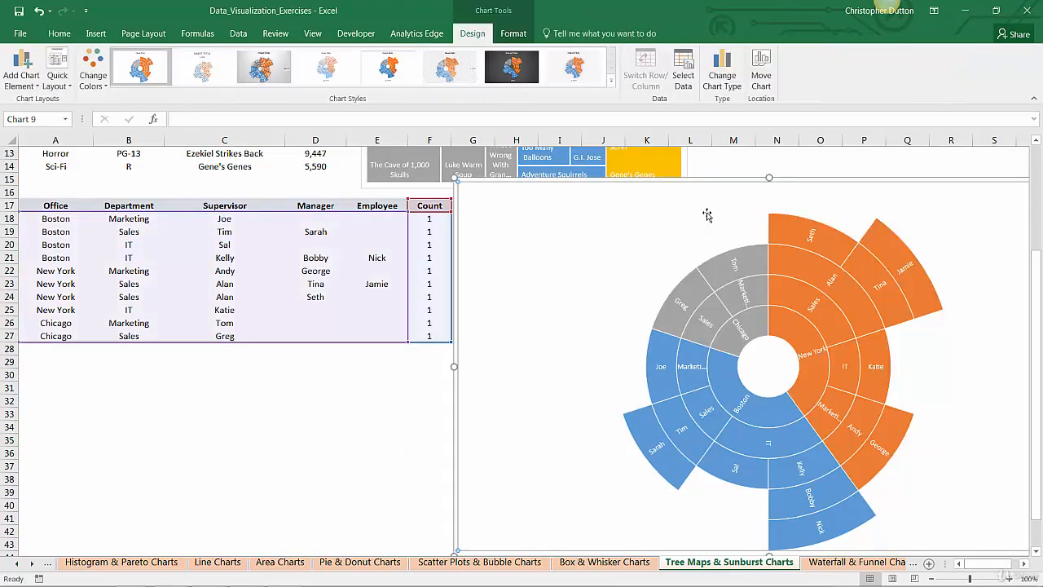
drag(685, 186, 688, 200)
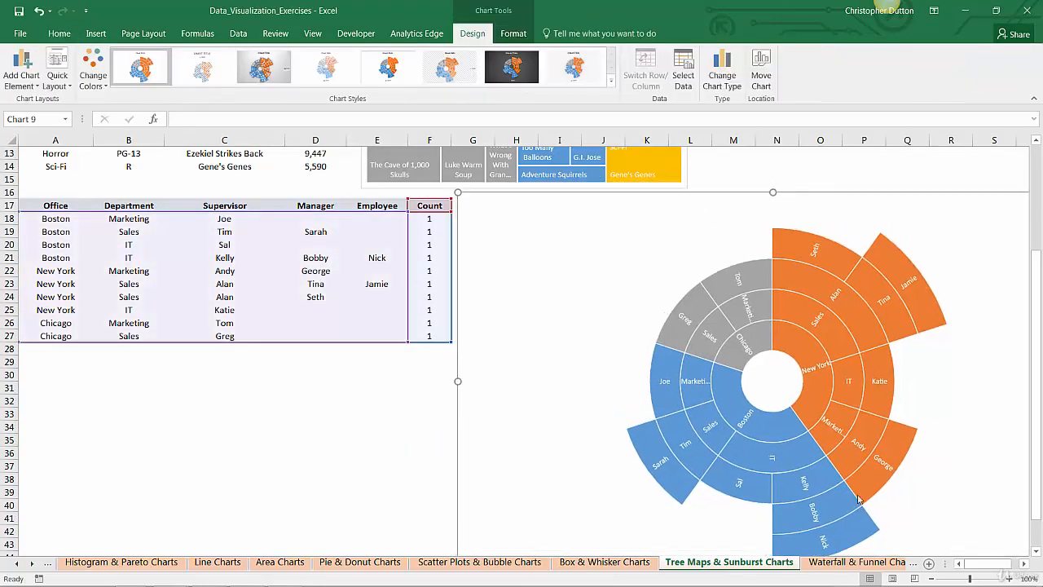
click(429, 413)
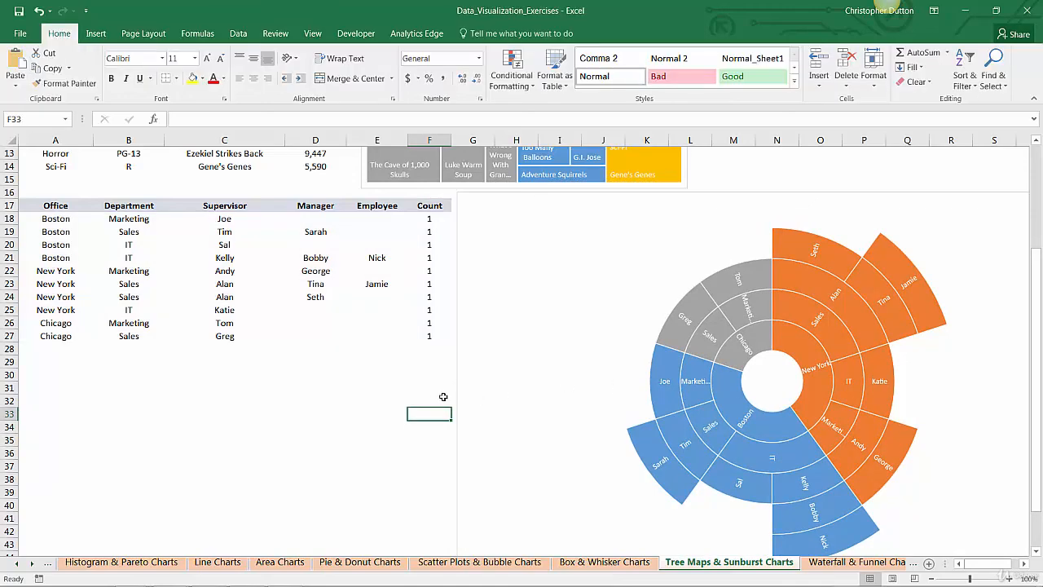
scroll(444, 397, up, 4)
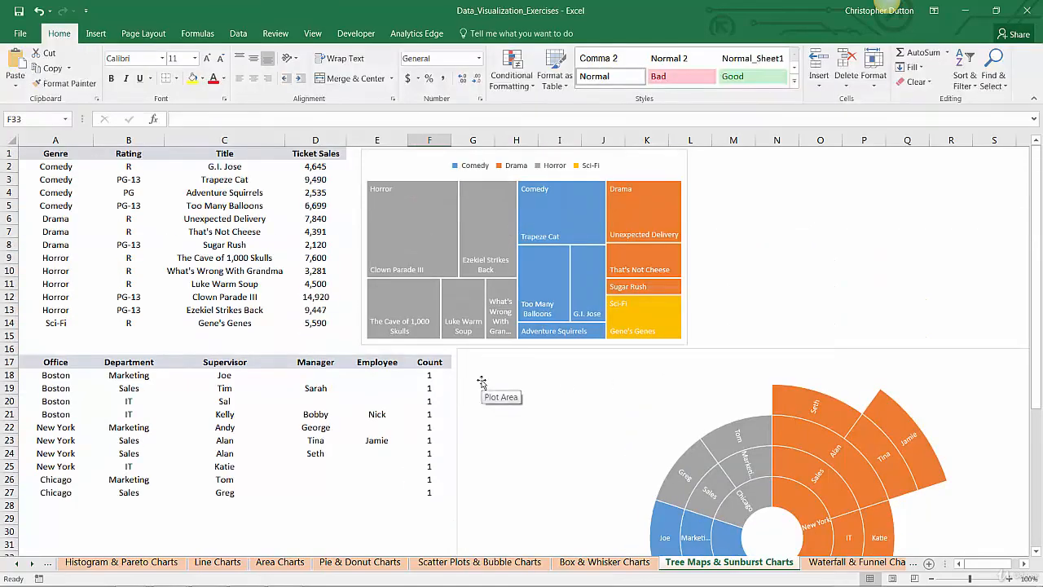